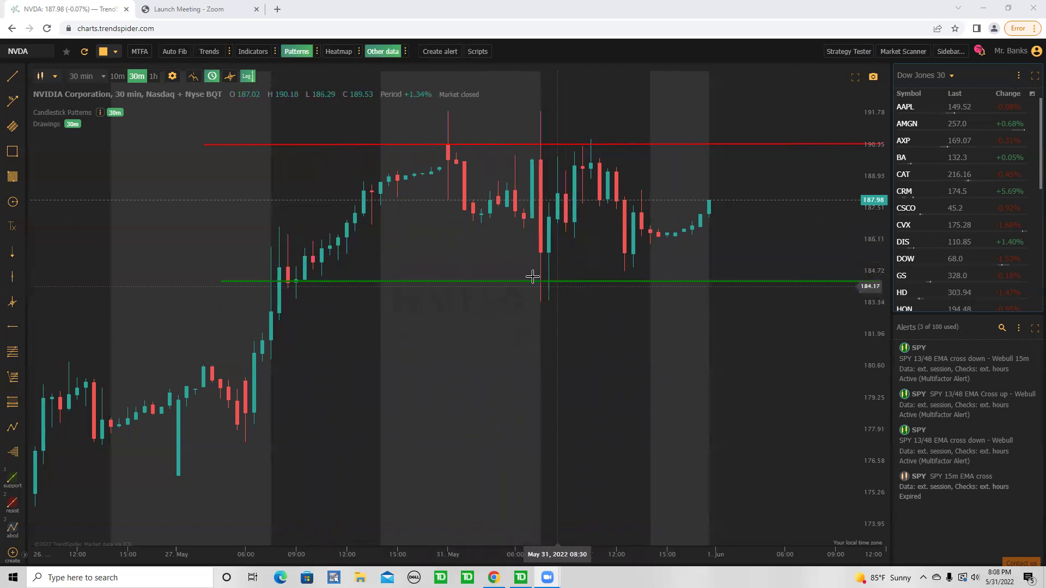
Examine NVDA's 30-minute price action from May 26 to May 31 around the red resistance and green support lines
scroll(270, 273, "up", 1)
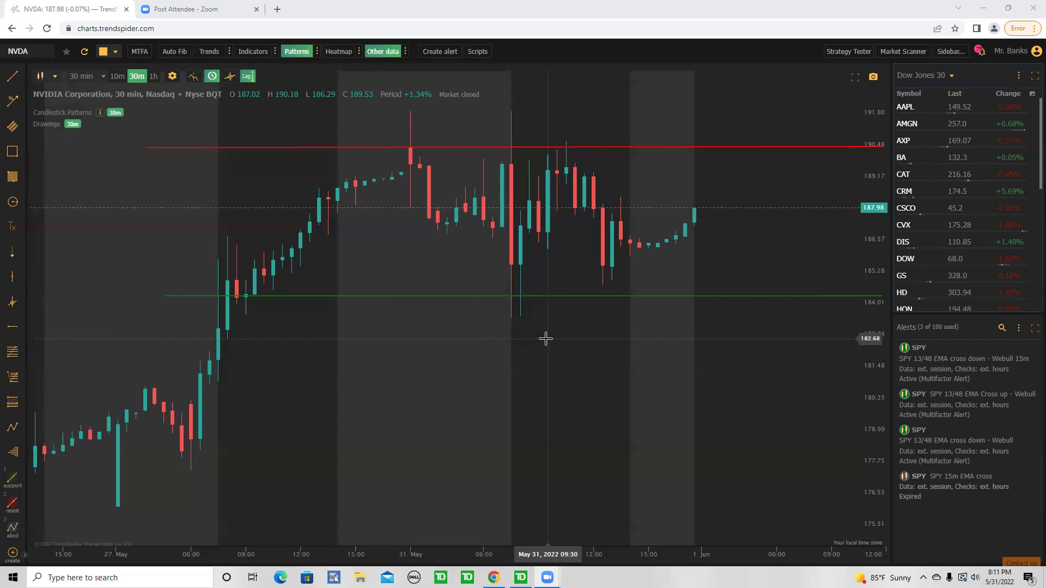
scroll(546, 310, "down", 5)
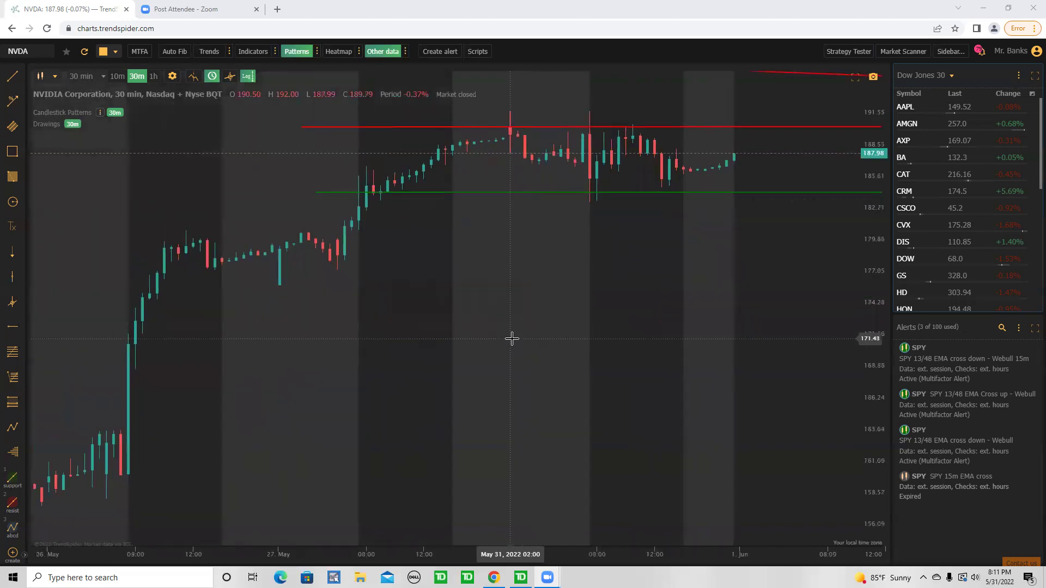
scroll(380, 299, "up", 8)
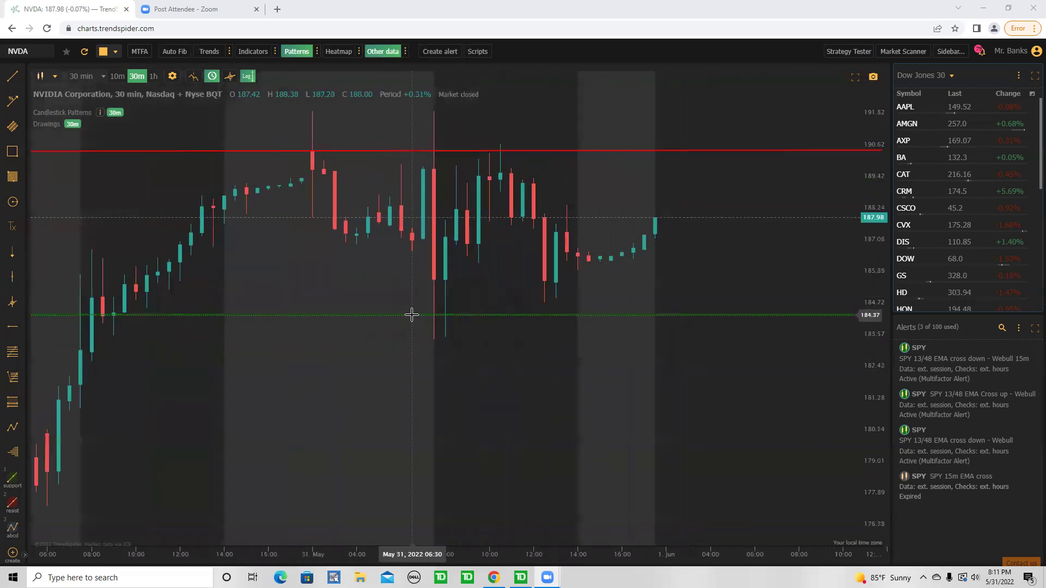
left_click_drag(357, 256, 411, 253)
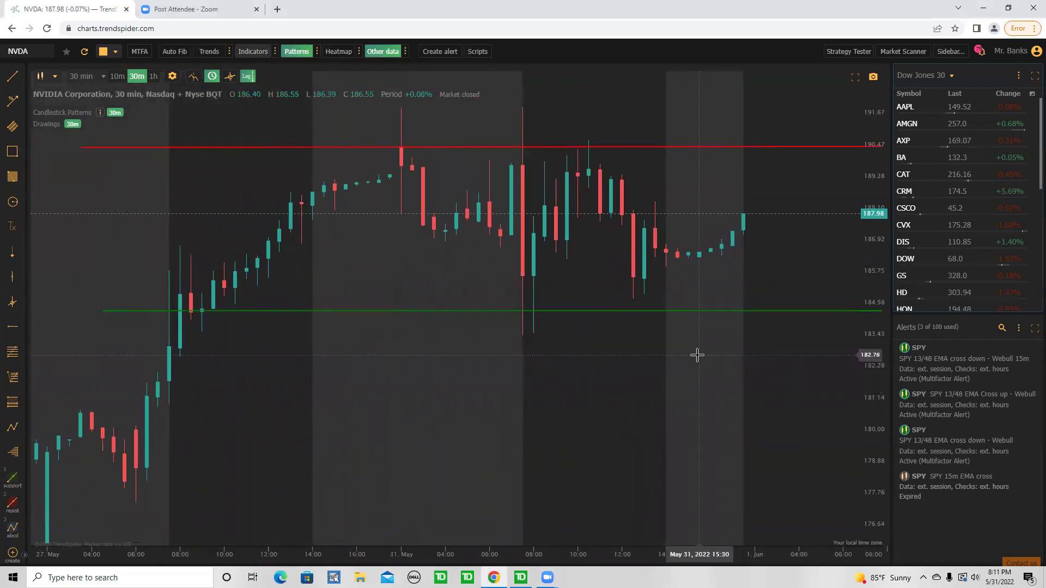
scroll(329, 353, "down", 1)
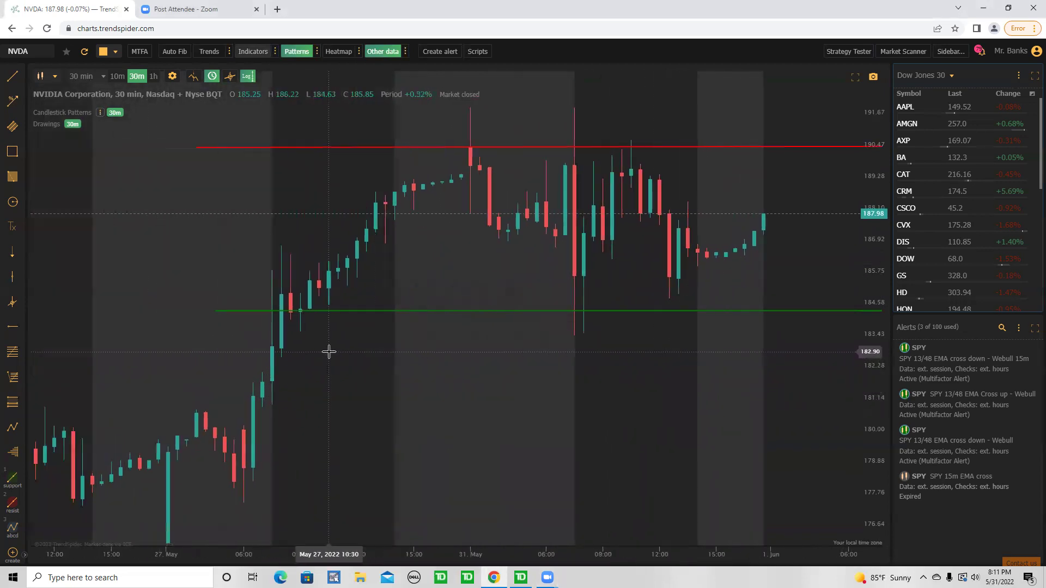
scroll(329, 352, "up", 1)
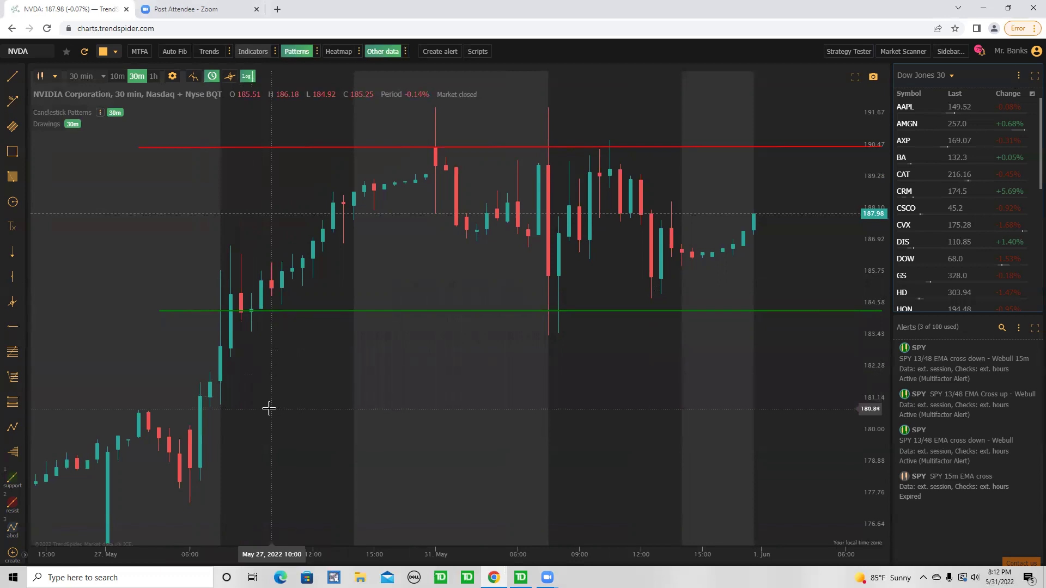
scroll(269, 409, "down", 2)
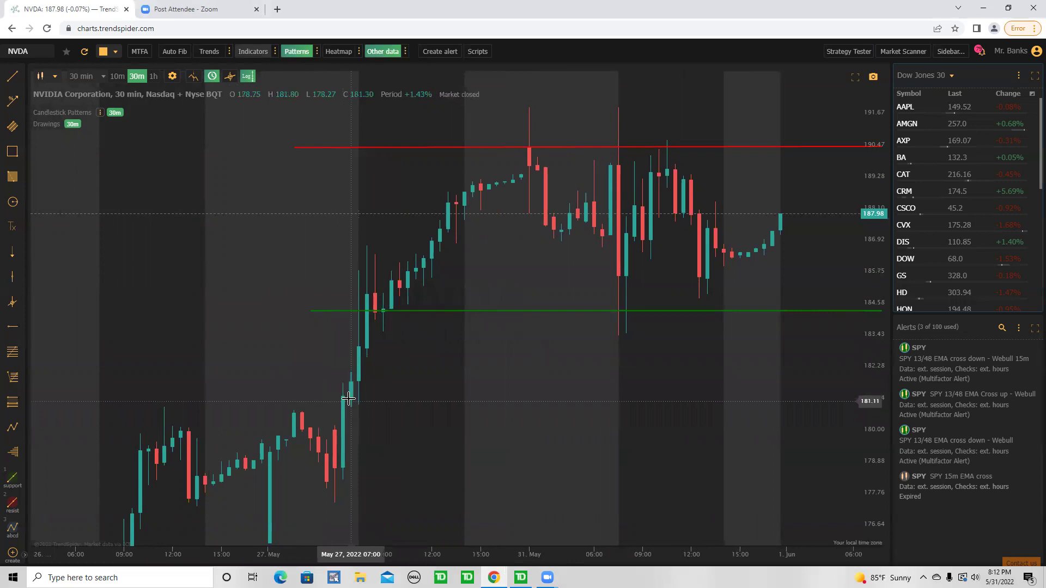
scroll(300, 414, "up", 1)
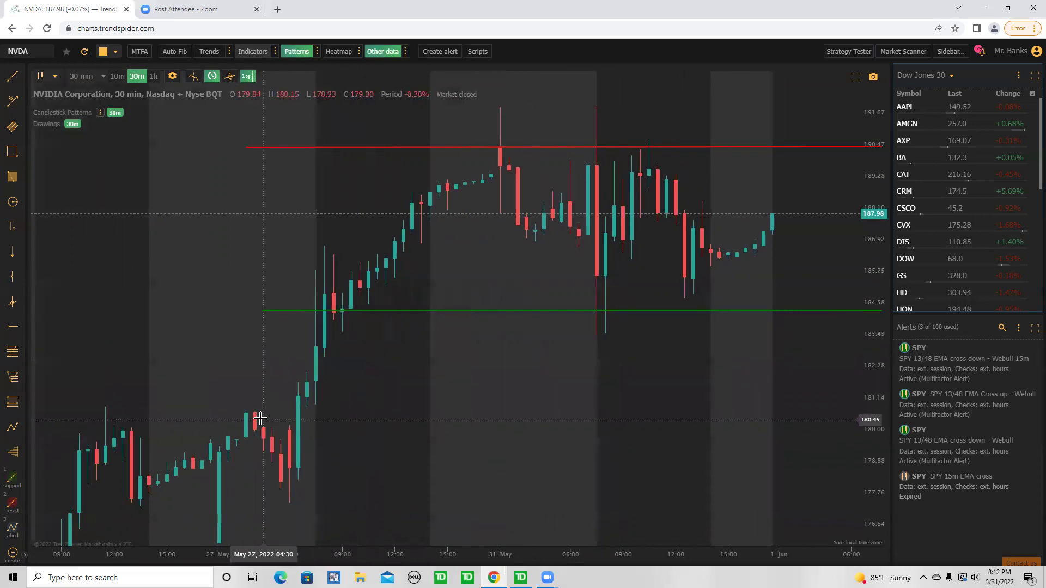
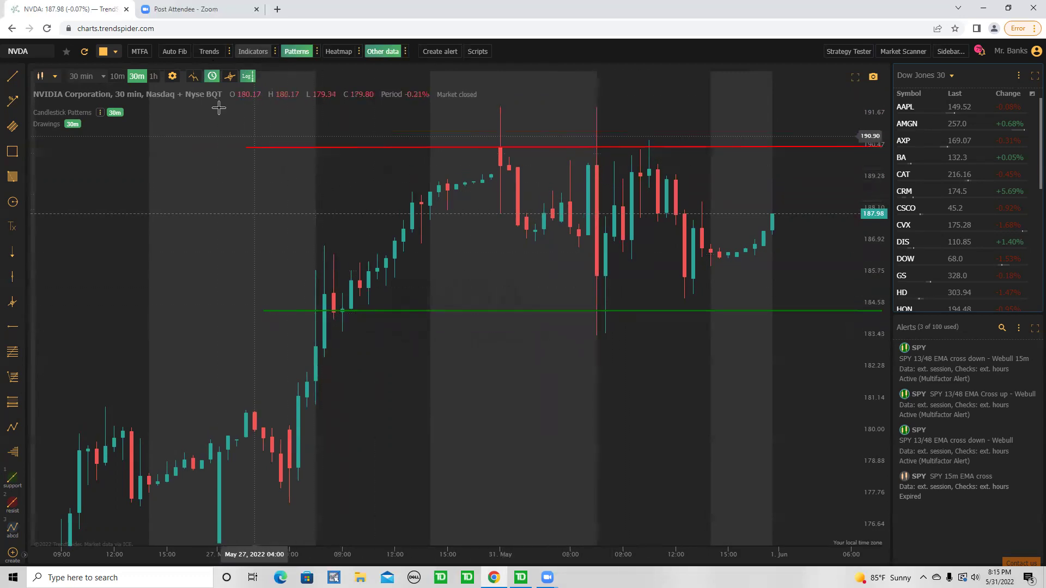
Show the indicators and examine NVDA's May 26–31 price action against the moving averages on the 10-minute timeframe
left_click(244, 53)
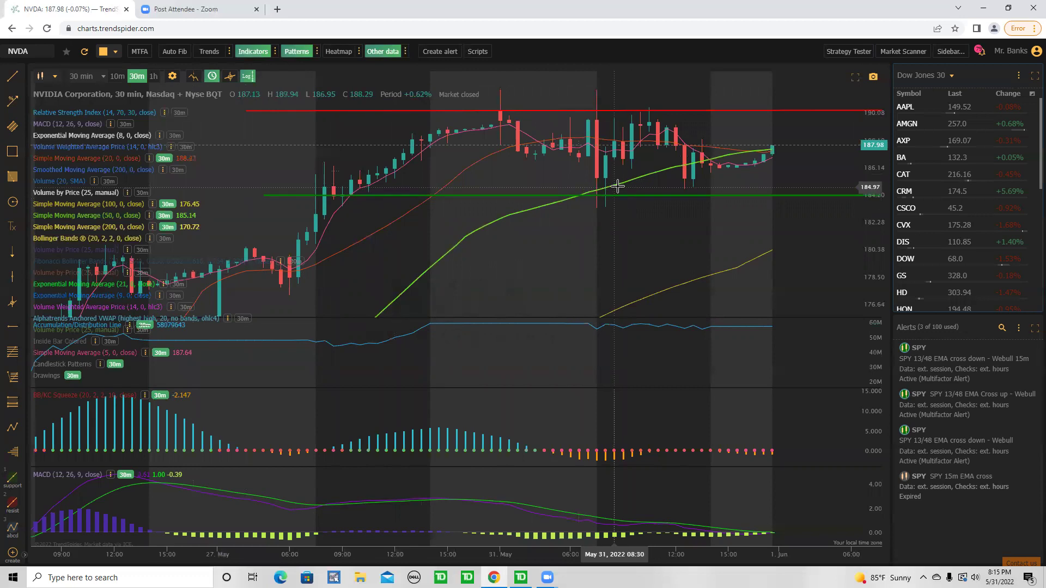
left_click(117, 78)
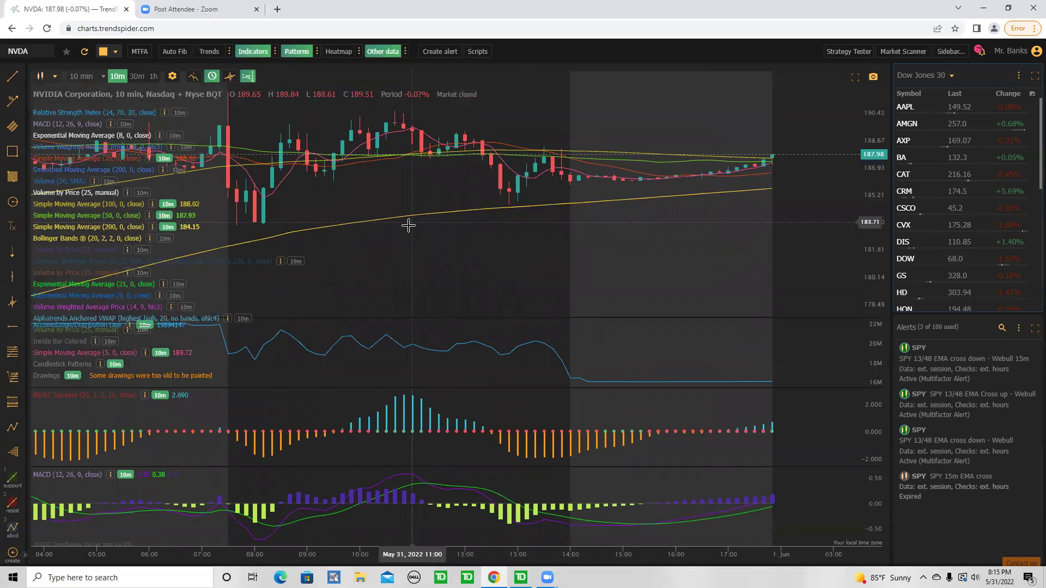
left_click_drag(280, 233, 449, 249)
scroll(447, 250, "down", 2)
scroll(442, 253, "down", 2)
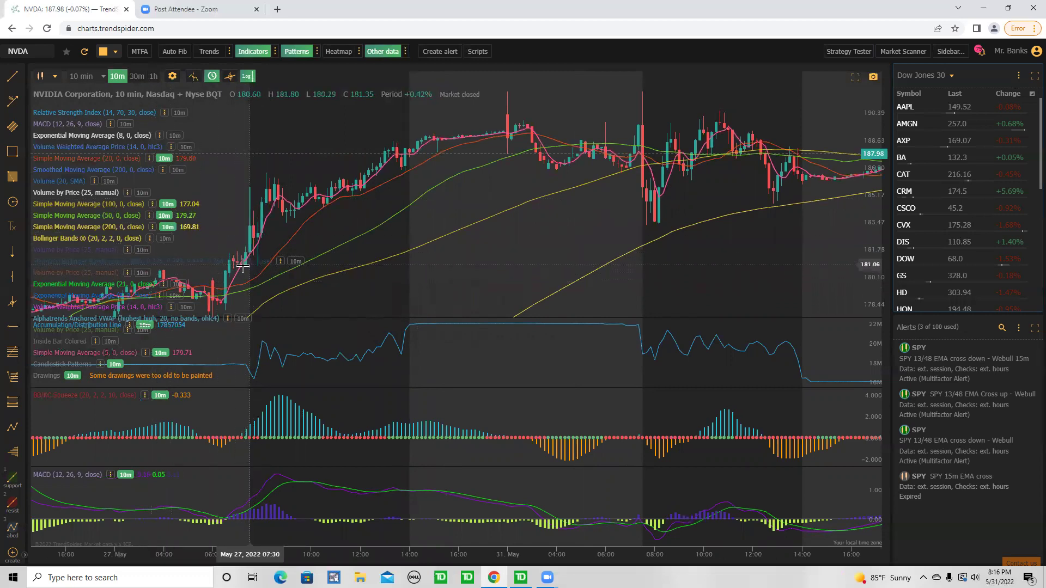
scroll(243, 266, "down", 2)
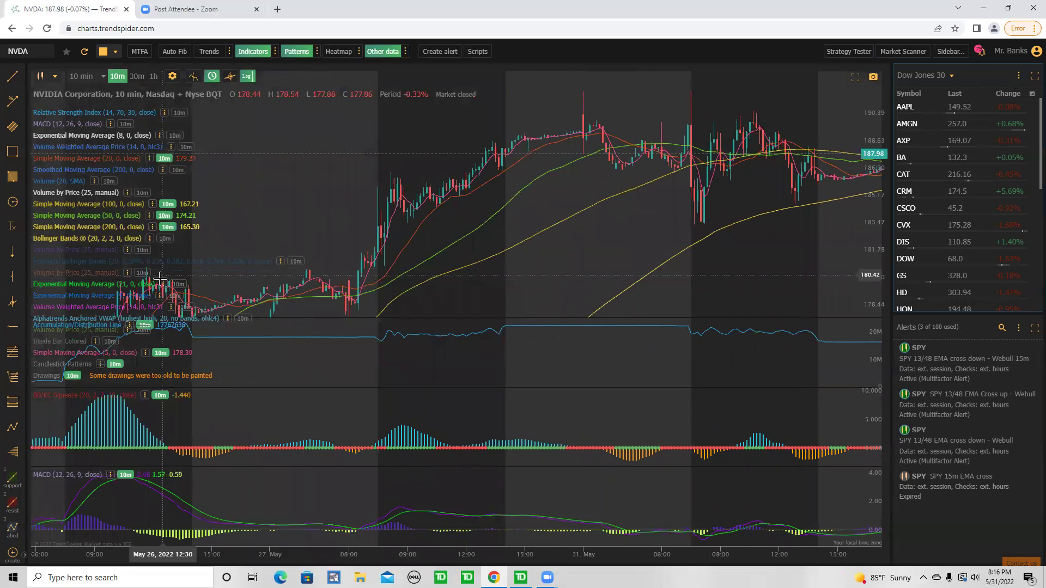
scroll(332, 271, "up", 1)
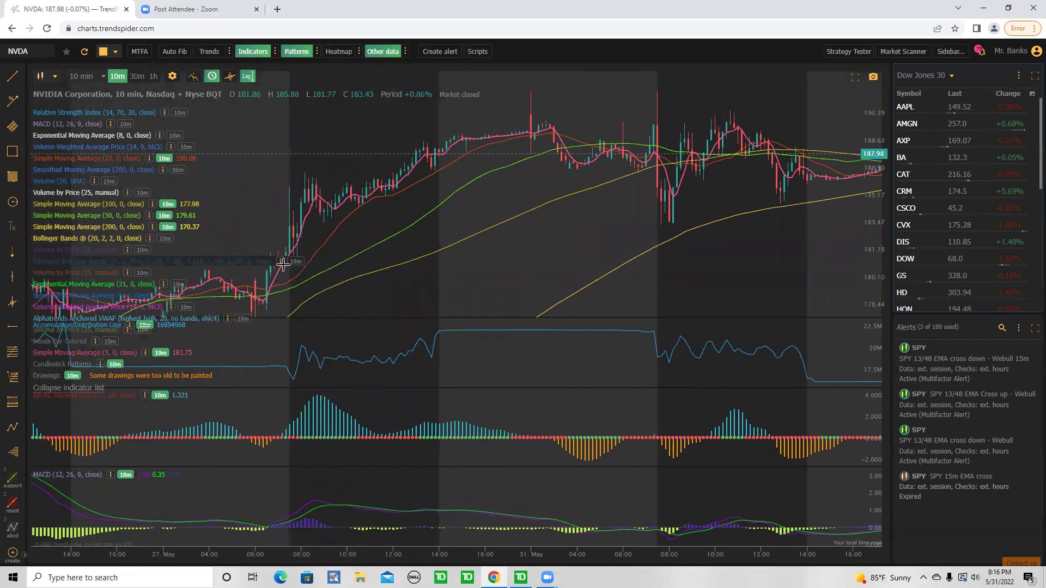
scroll(281, 264, "down", 1)
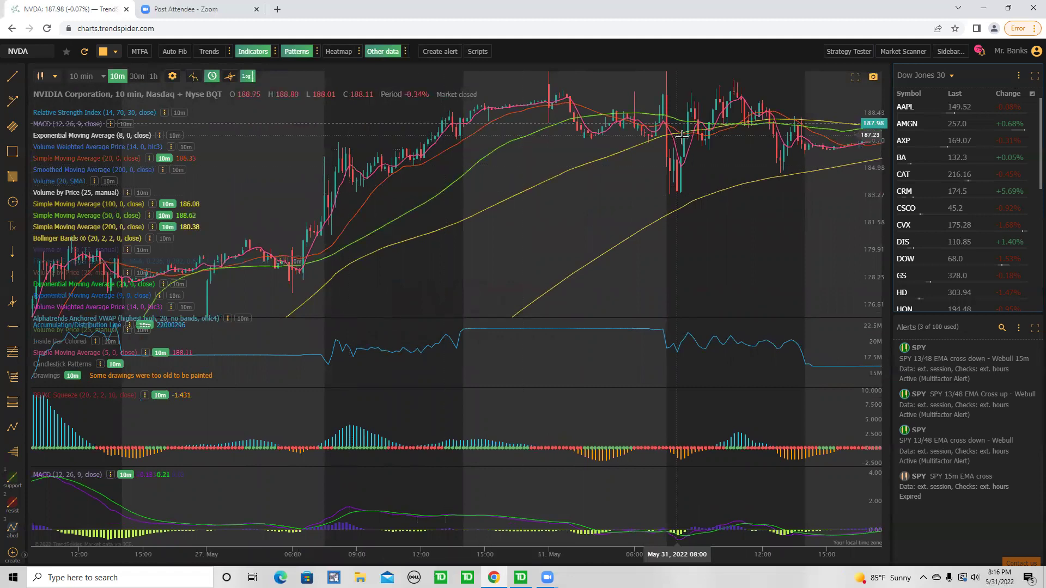
scroll(626, 194, "up", 2)
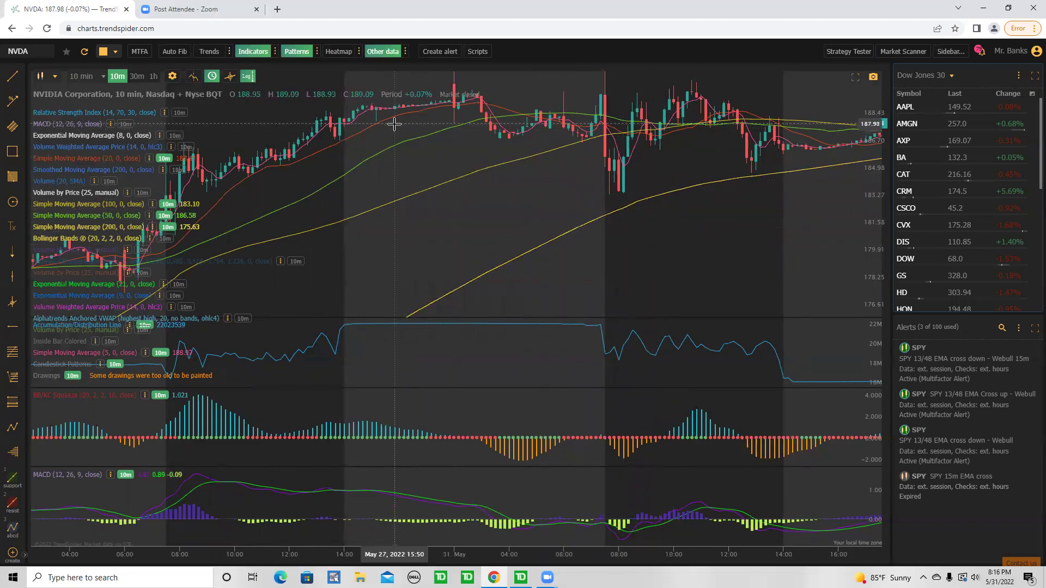
Switch the chart to the 30-minute timeframe and examine the candles against the moving averages and the support and resistance lines
left_click(136, 76)
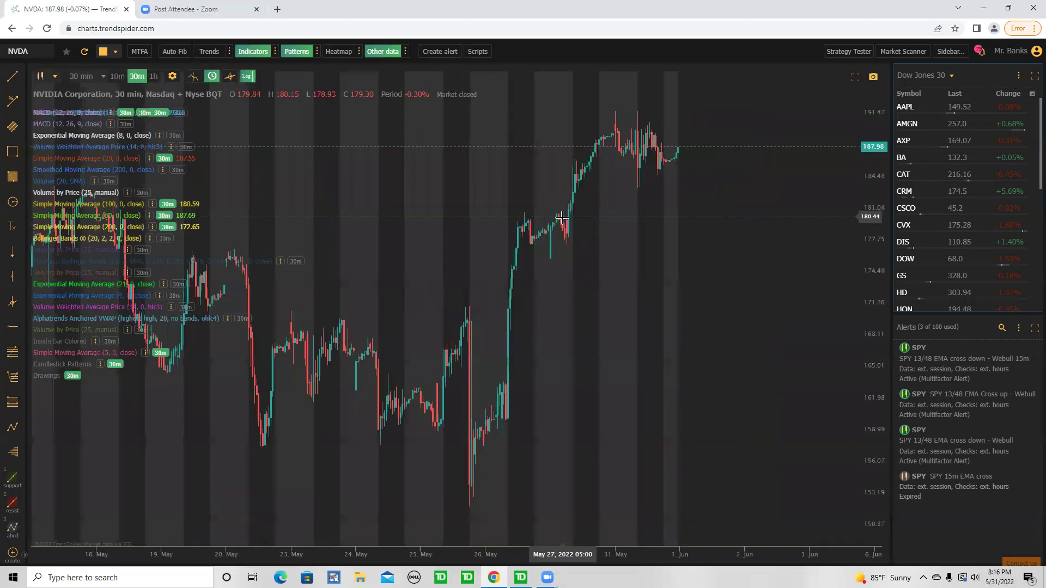
scroll(714, 194, "up", 3)
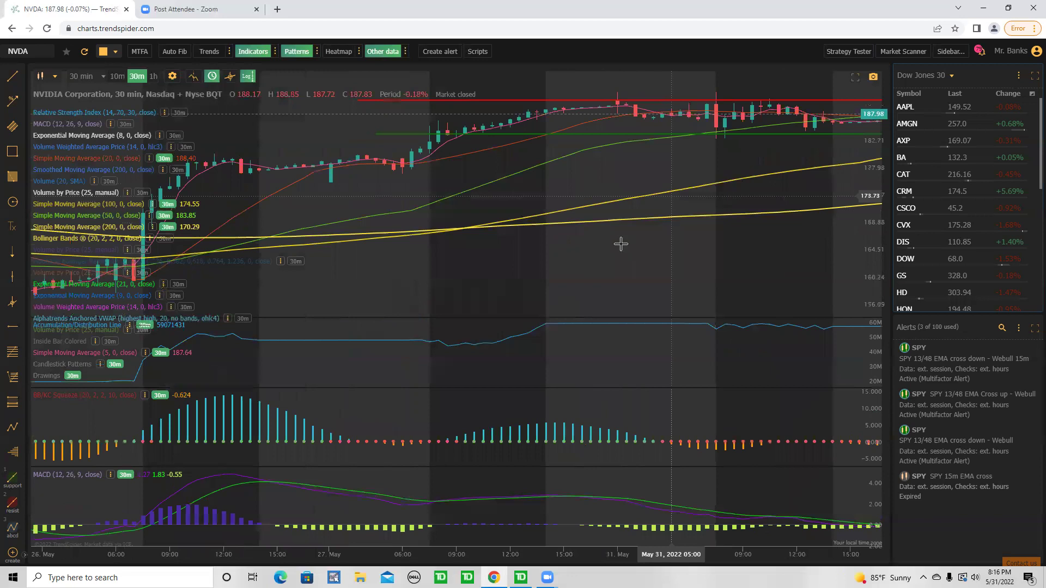
scroll(621, 244, "right", 5)
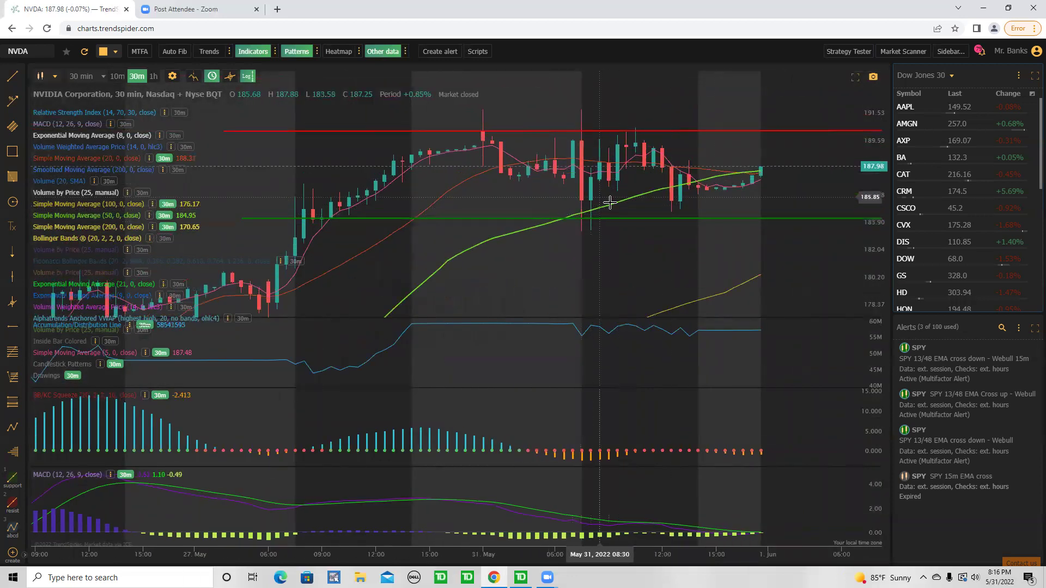
scroll(596, 215, "down", 2)
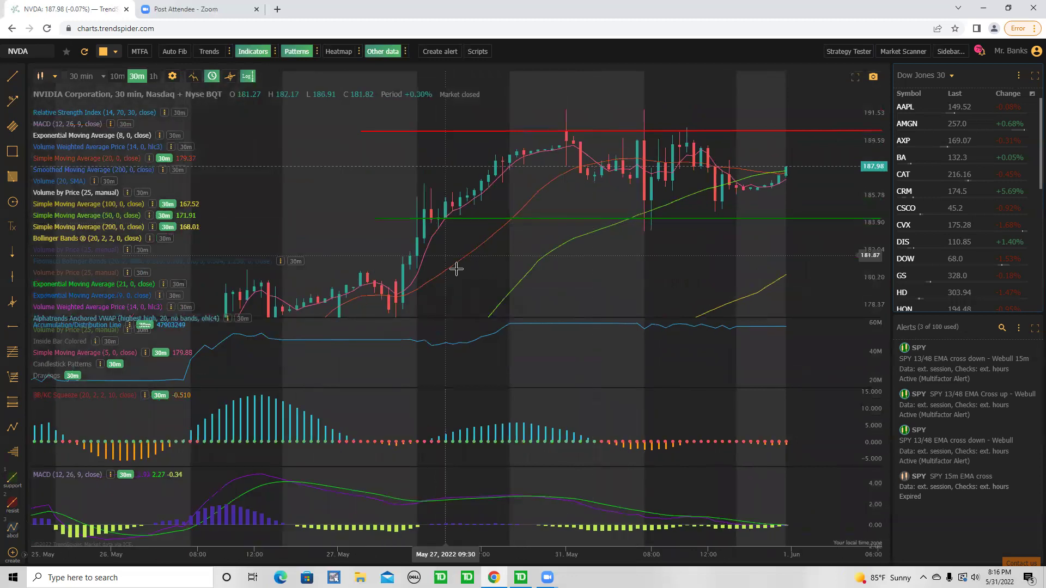
left_click_drag(457, 269, 462, 224)
scroll(415, 246, "up", 2)
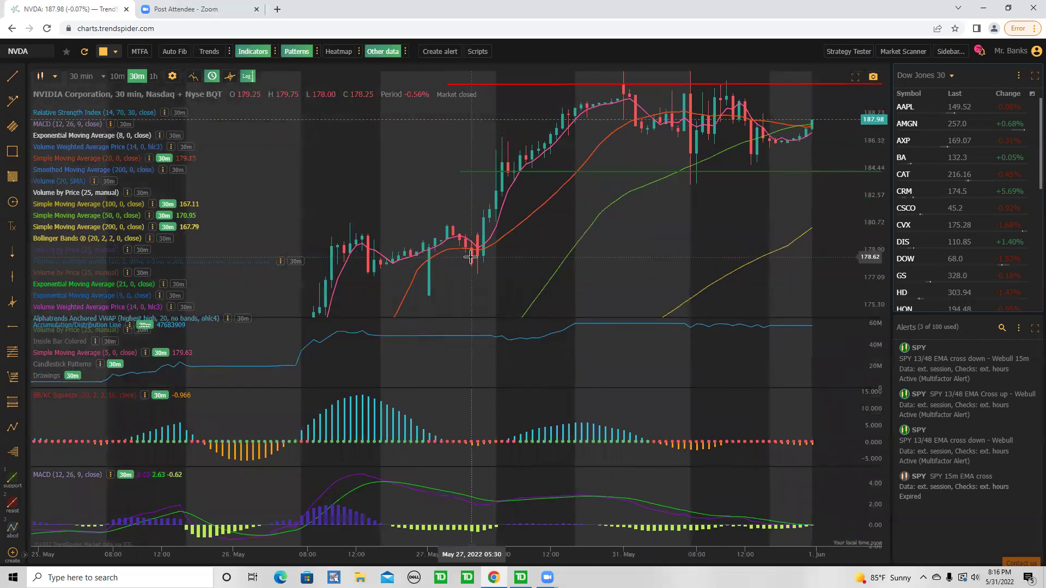
scroll(442, 258, "up", 3)
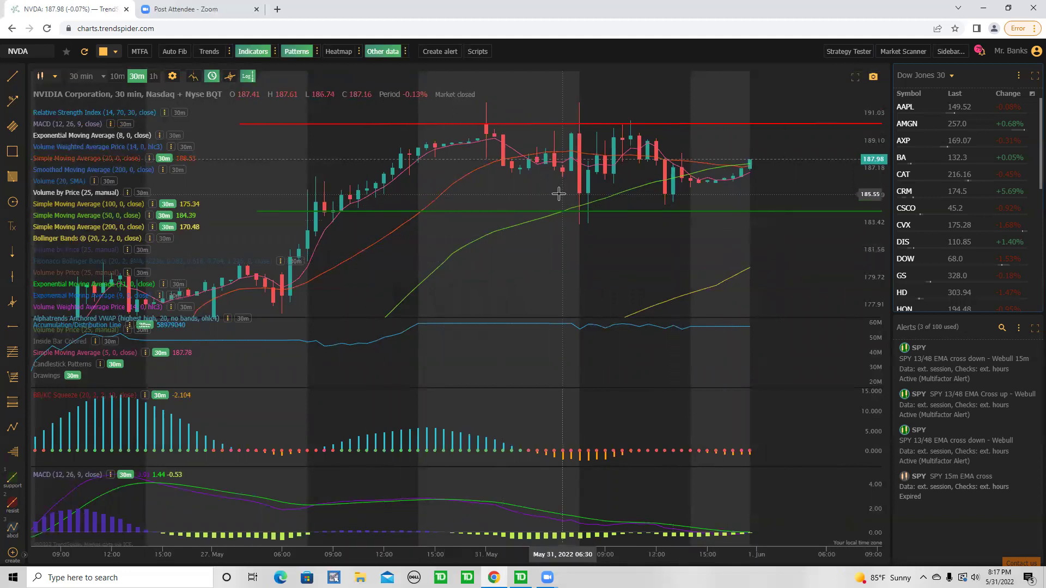
scroll(420, 214, "up", 4)
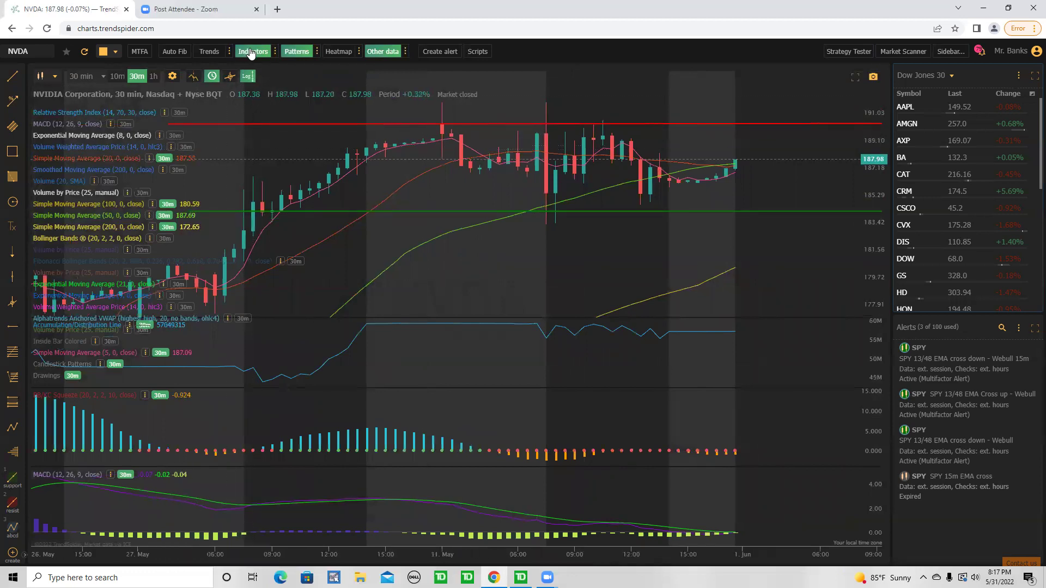
Hide the indicators and review the May 26–31 candles on the 10-minute timeframe
left_click(250, 52)
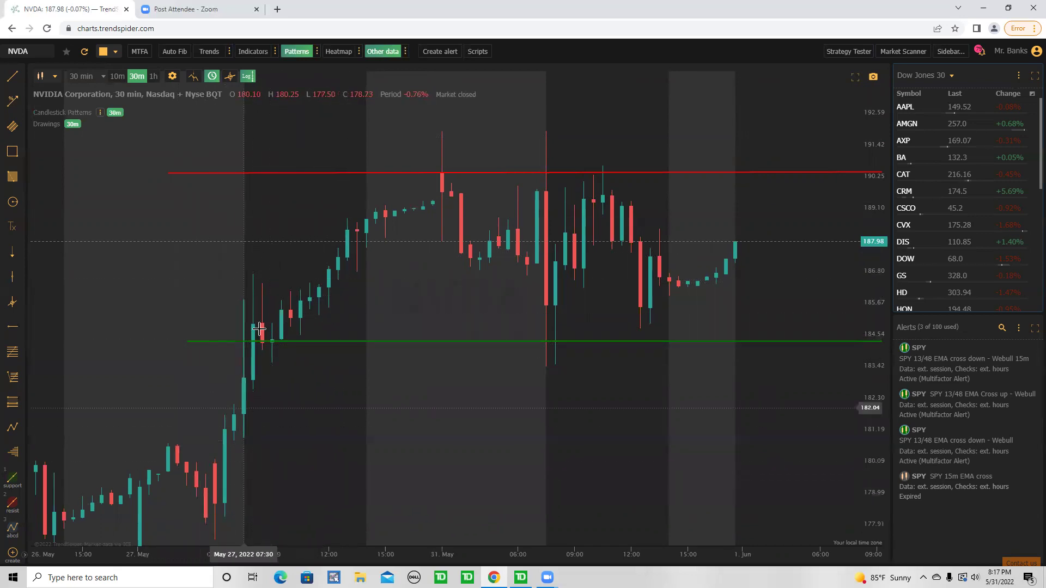
left_click(117, 77)
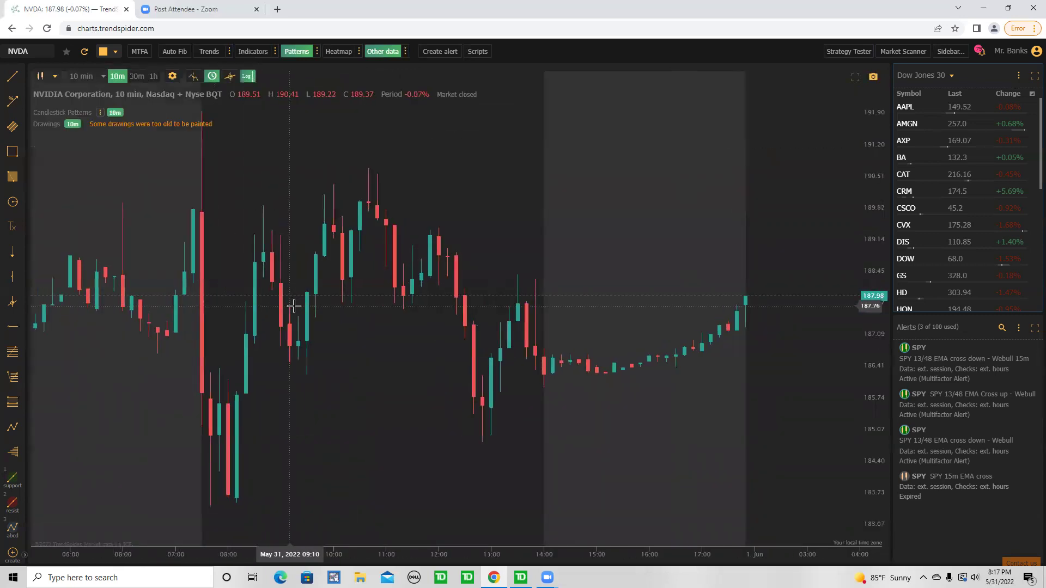
scroll(320, 364, "down", 6)
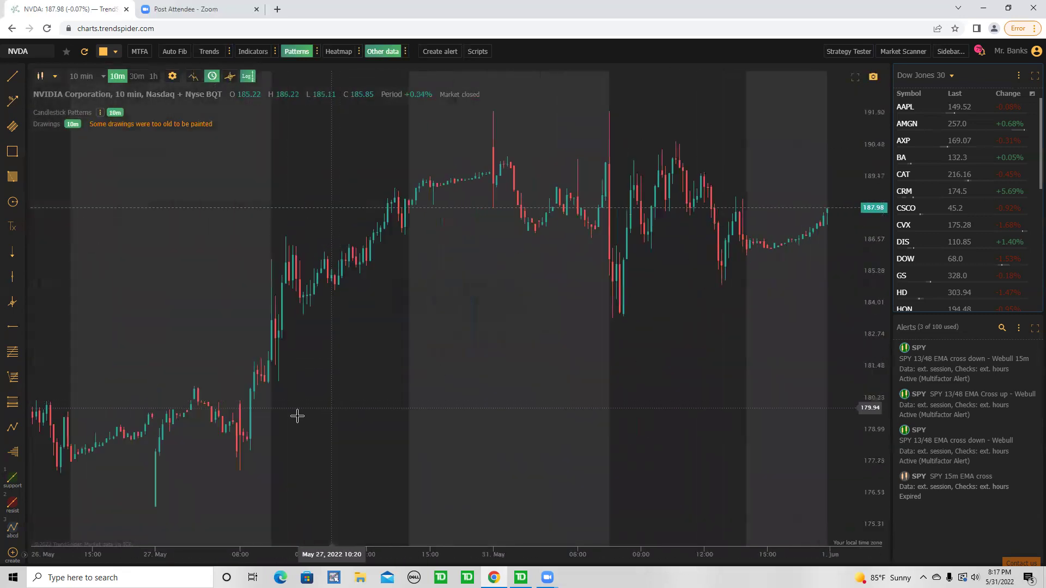
scroll(205, 365, "down", 5)
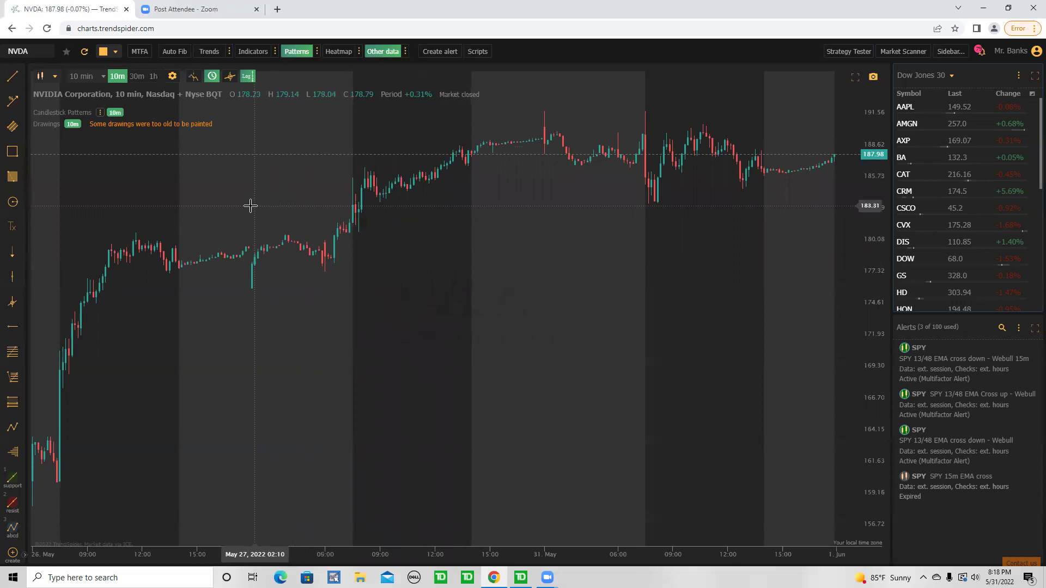
Return to the 30-minute timeframe and check the candles against the temporarily shown indicators, leaving only the bare price chart
left_click(137, 76)
scroll(663, 271, "up", 10)
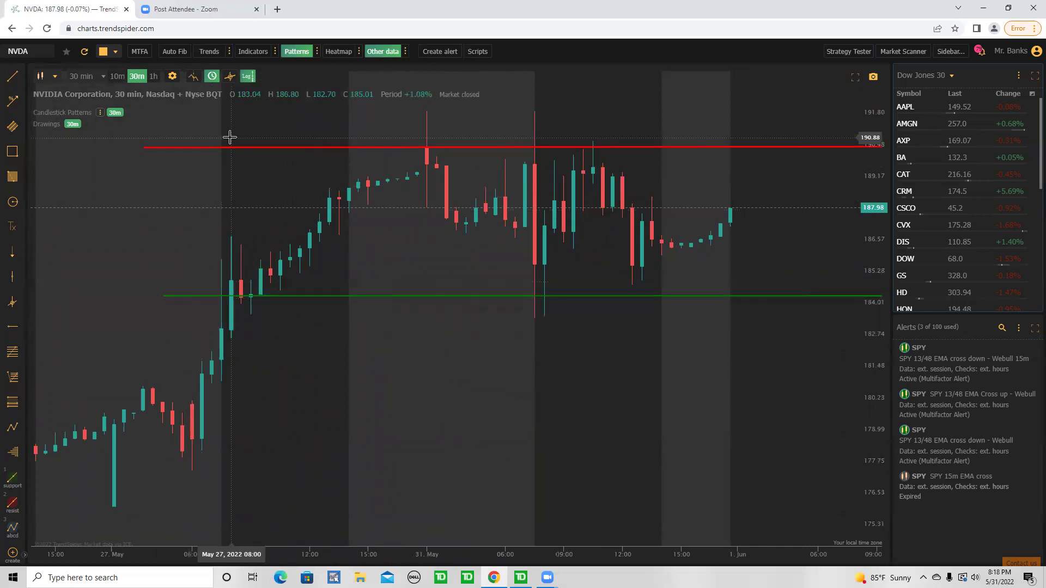
left_click(253, 51)
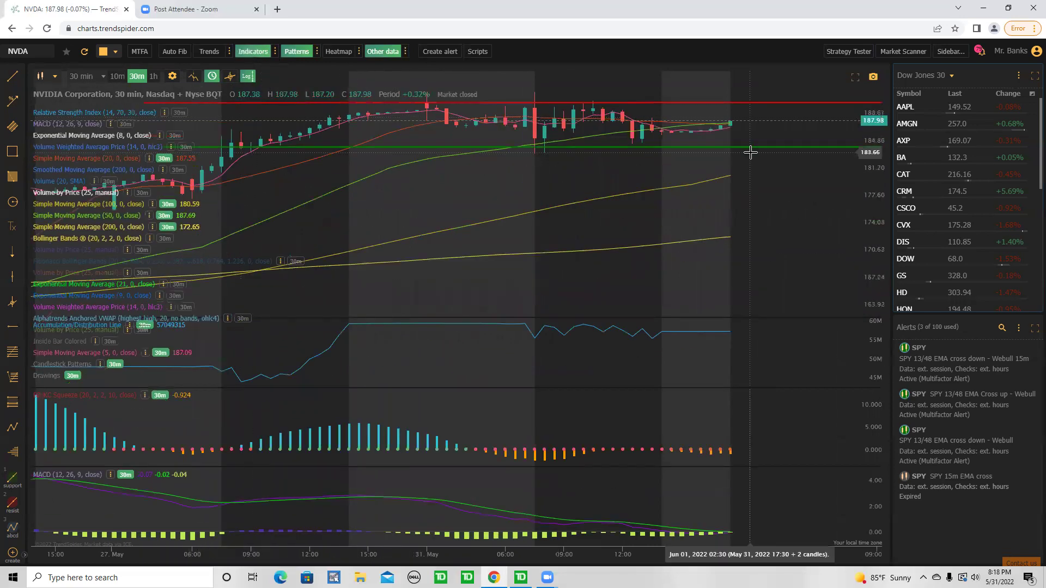
left_click_drag(874, 95, 884, 82)
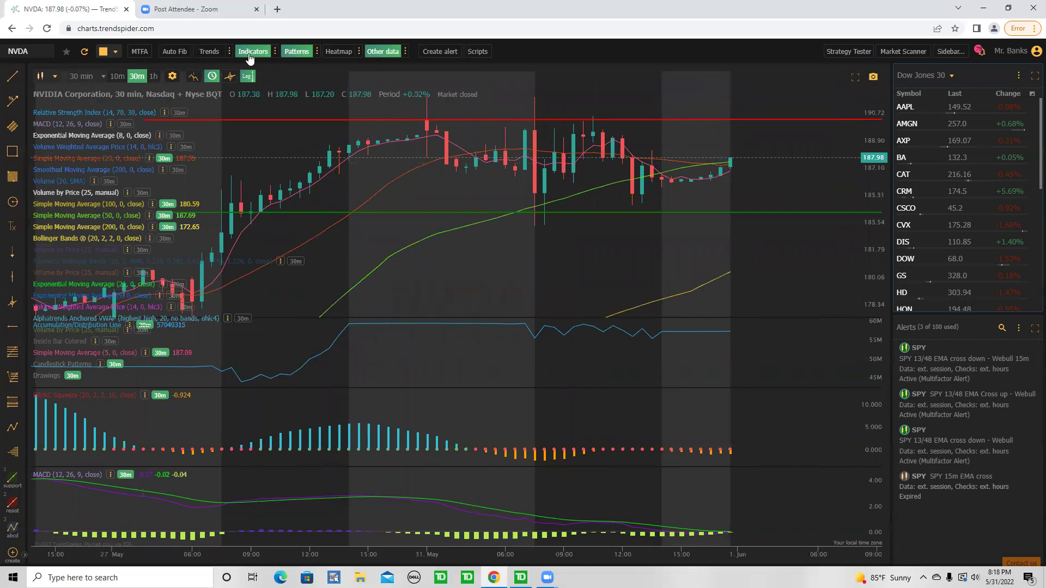
left_click(250, 52)
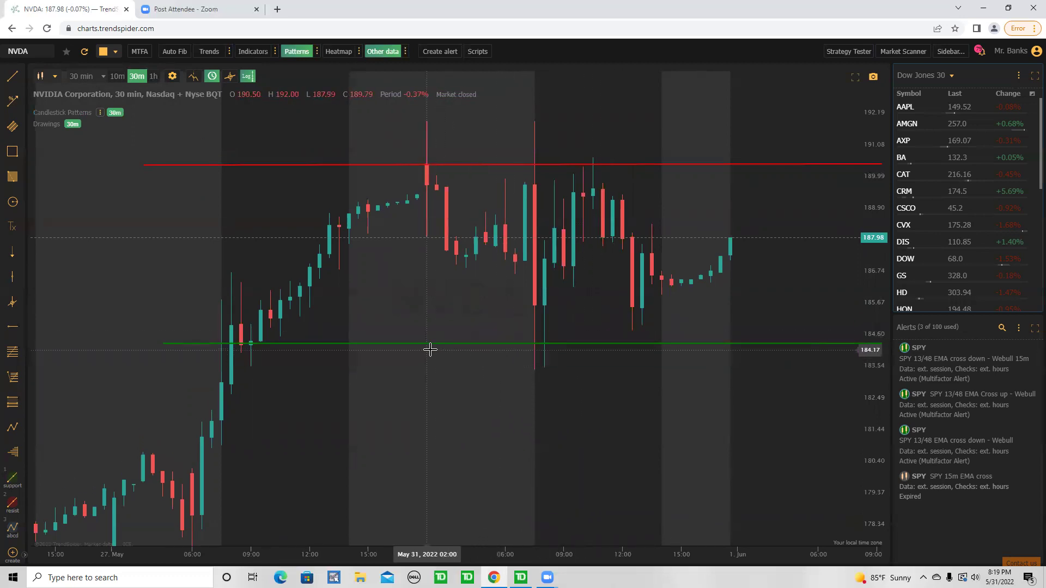
Draw a green zone around the support line from the May 27 morning candles onward, spanning about 180.4 to 185.8
scroll(586, 346, "up", 4)
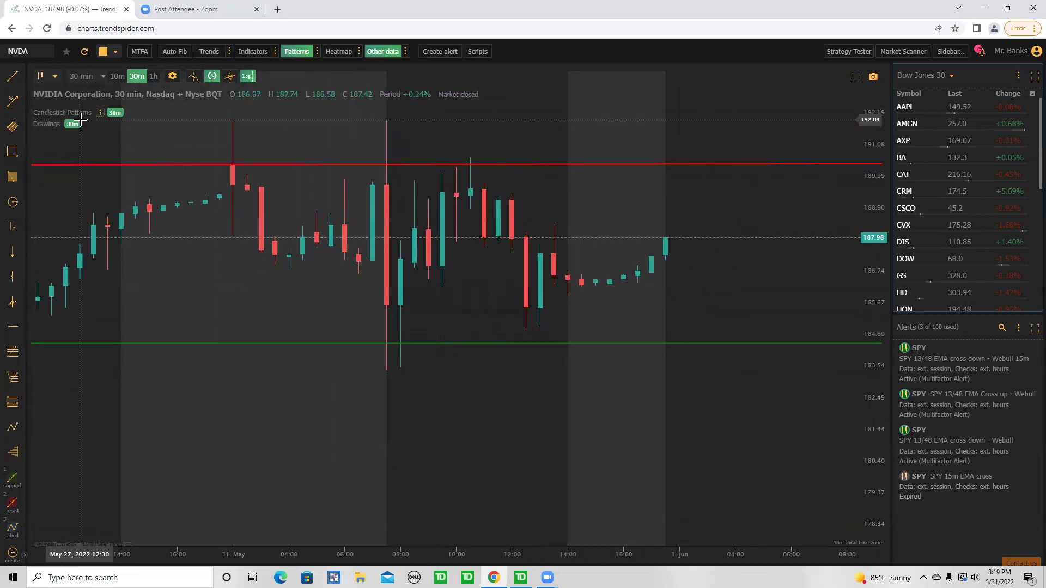
scroll(313, 254, "down", 2)
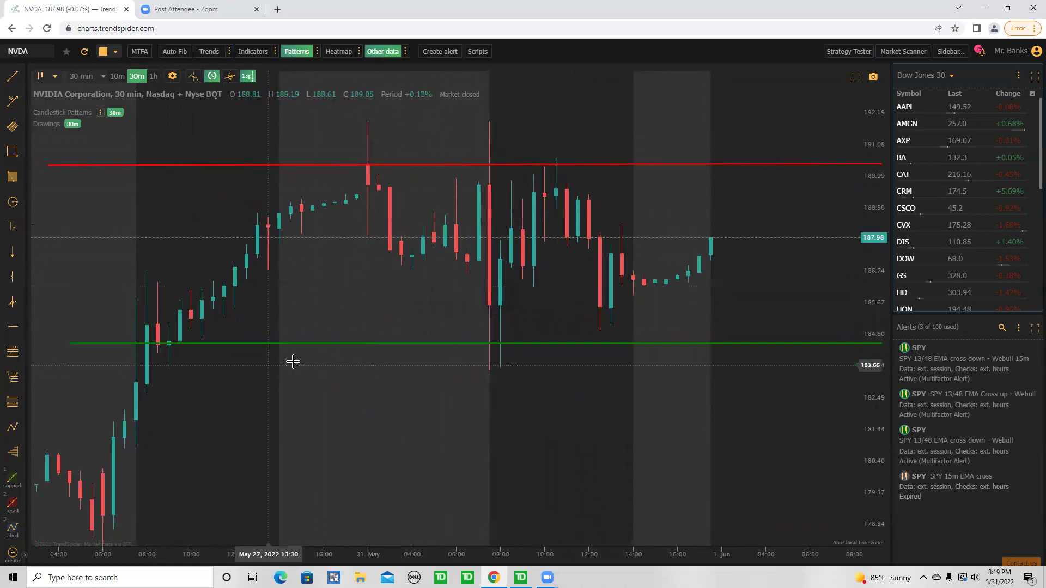
left_click(14, 177)
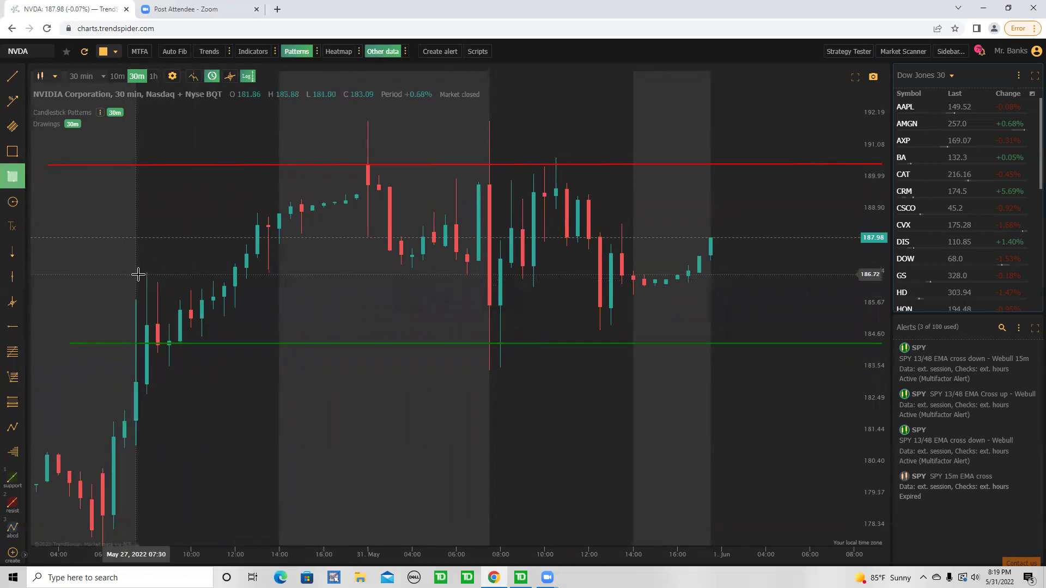
left_click_drag(136, 299, 128, 461)
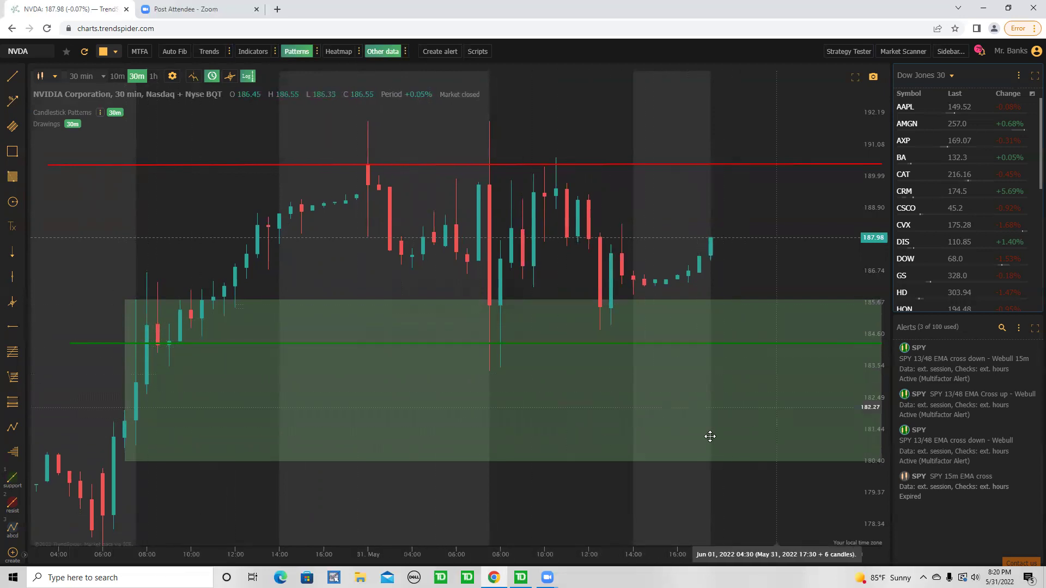
Examine how the May 31 candles behave inside the green support zone
scroll(602, 379, "down", 1)
scroll(602, 378, "up", 2)
left_click_drag(589, 365, 668, 390)
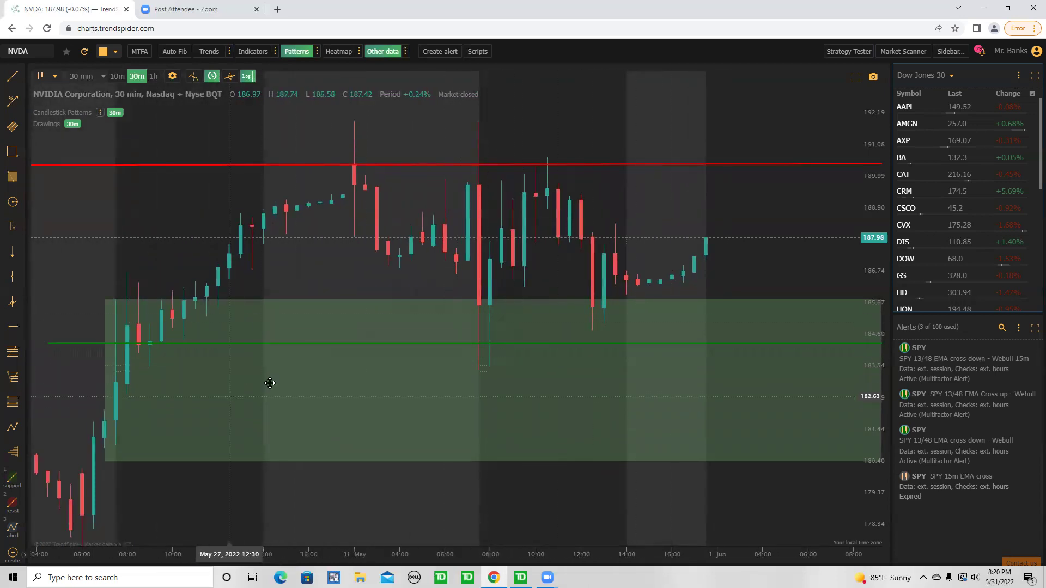
scroll(332, 404, "down", 1)
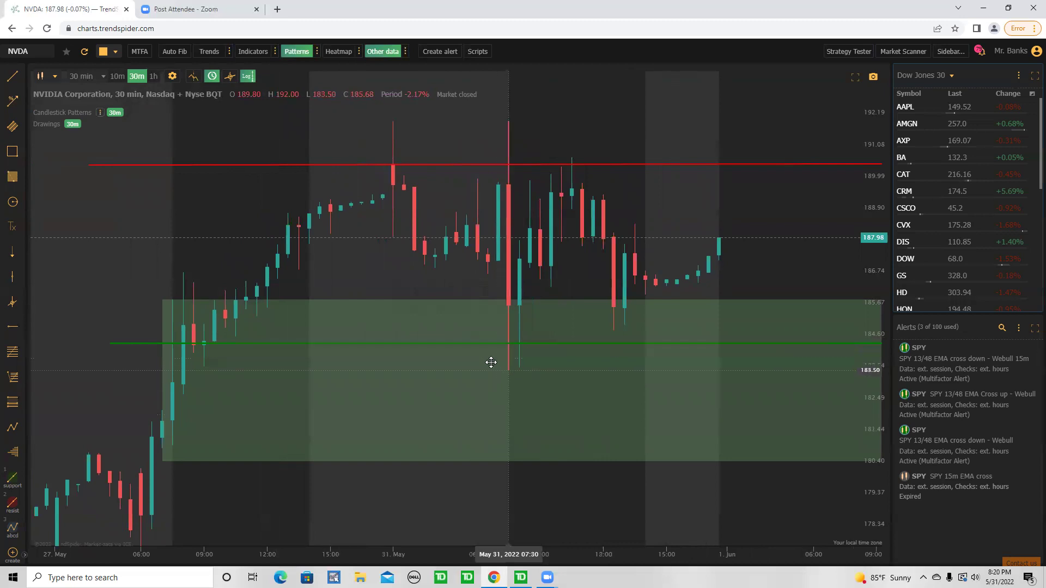